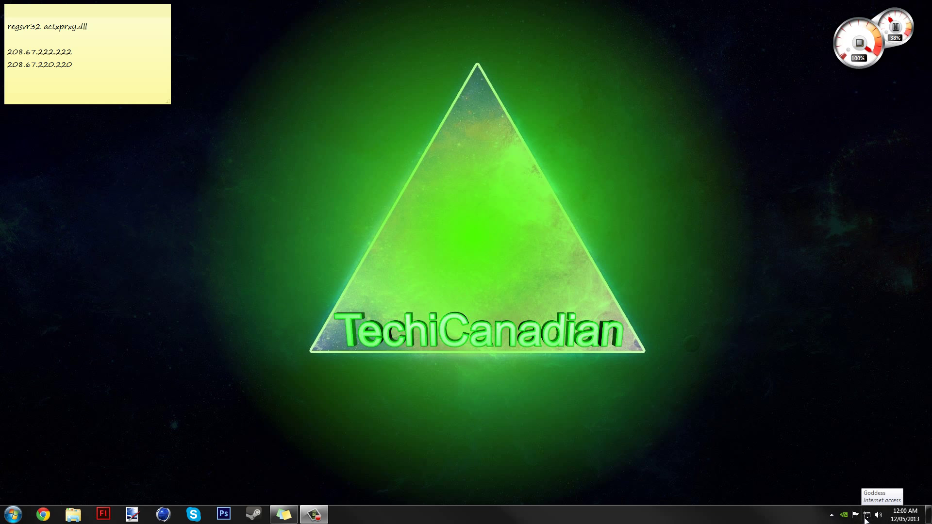
Open the Network and Sharing Center from the tray network icon and enlarge its window
right_click(866, 517)
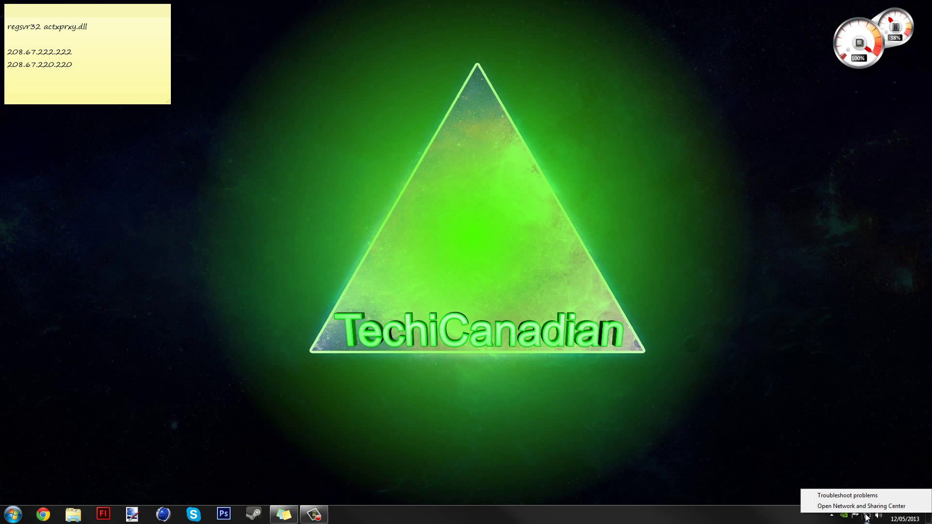
click(894, 508)
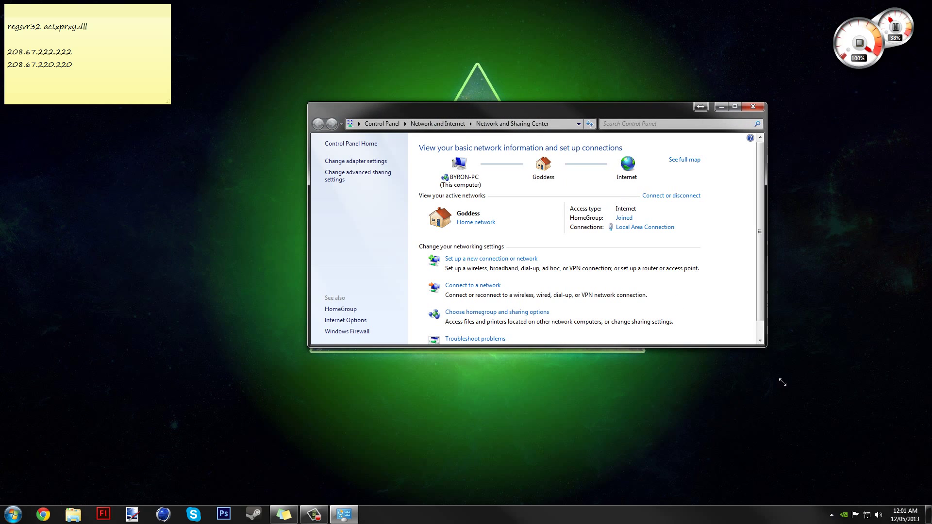
drag(783, 382, 923, 474)
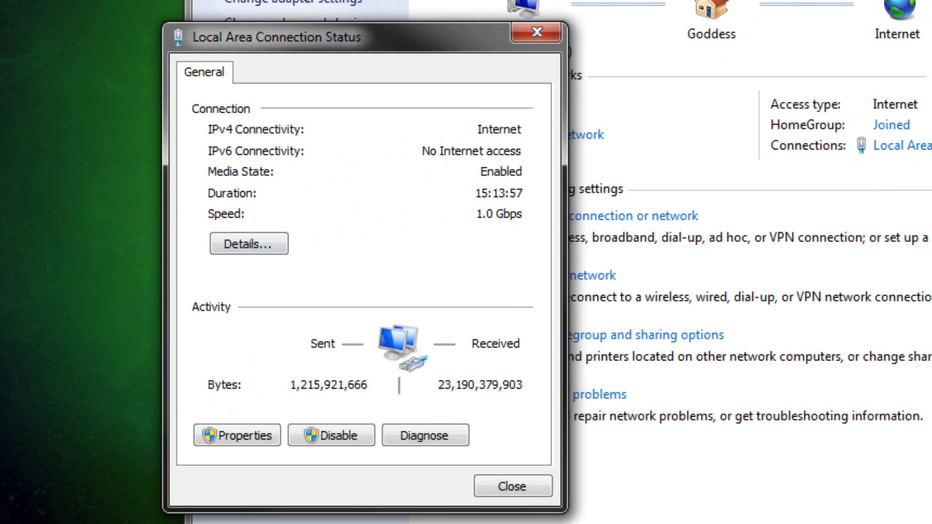
Open the TCP/IPv4 properties from the Local Area Connection's Properties dialog
click(242, 434)
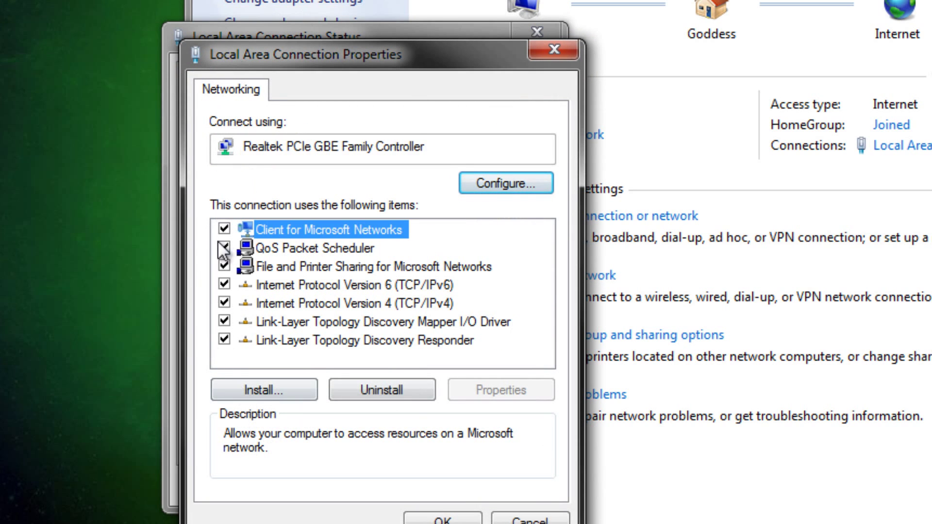
drag(306, 57, 289, 35)
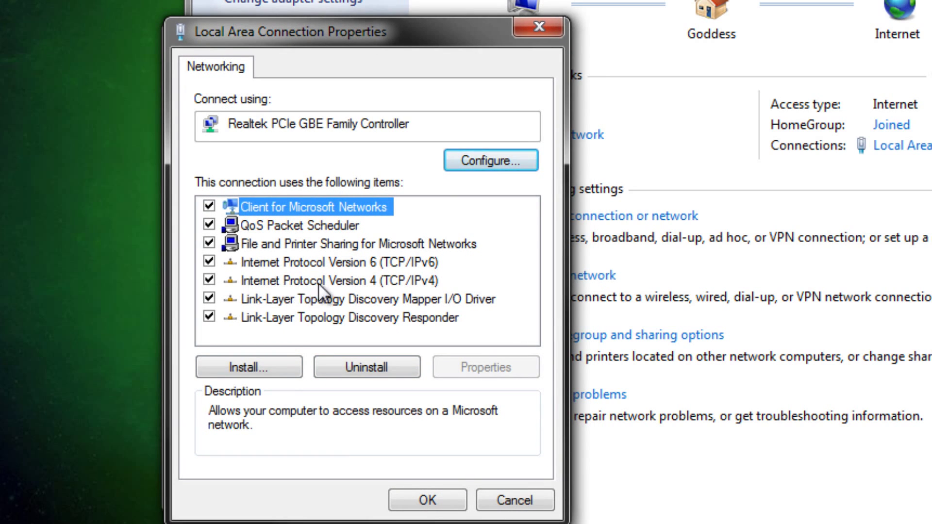
double_click(421, 288)
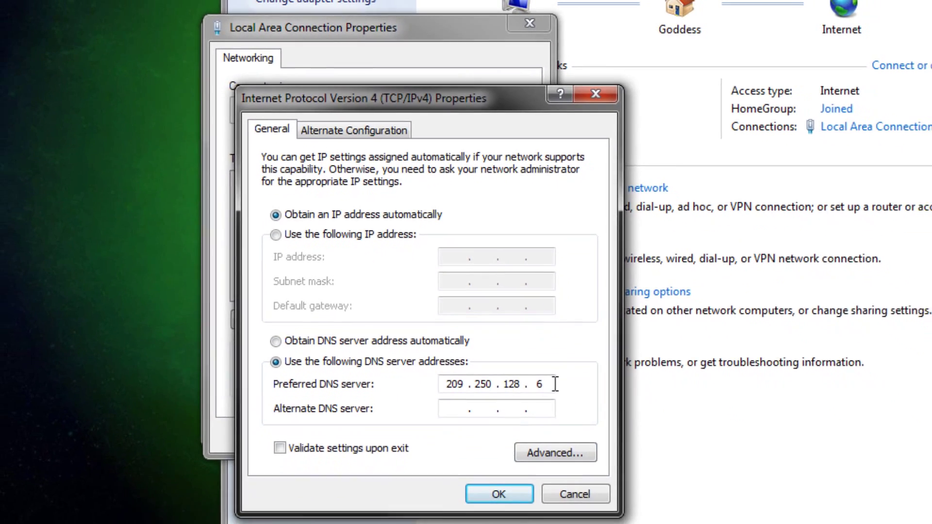
Enter preferred DNS 208.67.222.222 and alternate DNS 208.67.220.220, pasted from the note
double_click(551, 441)
key(BackSpace)
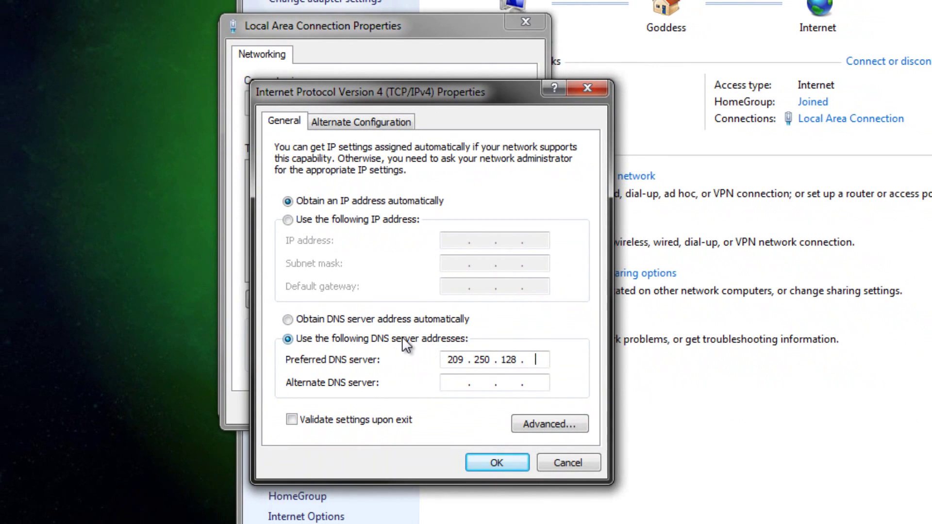
key(BackSpace)
key(BackSpace)
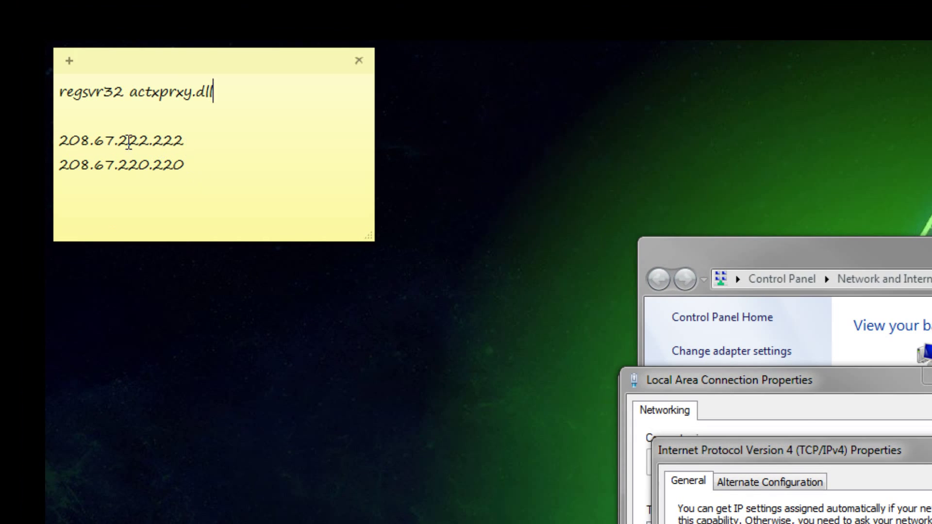
drag(184, 140, 49, 154)
key(ctrl+c)
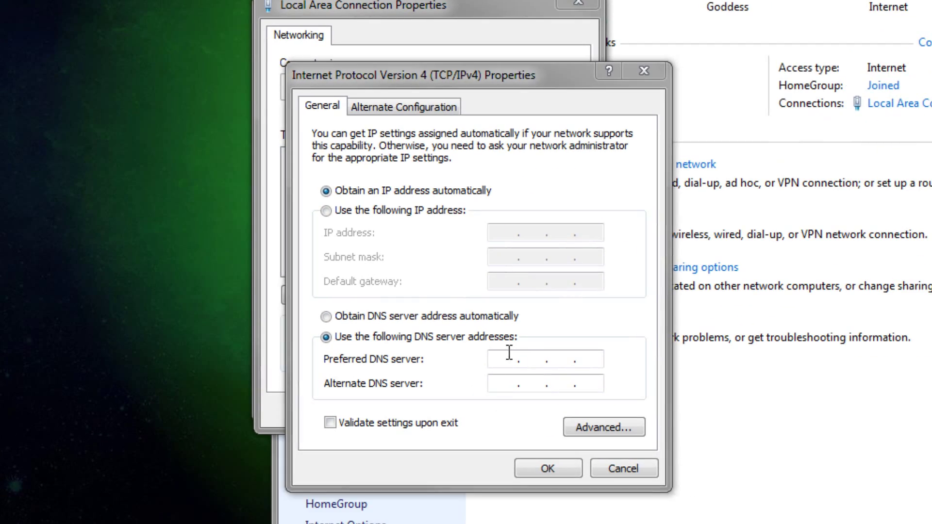
click(510, 353)
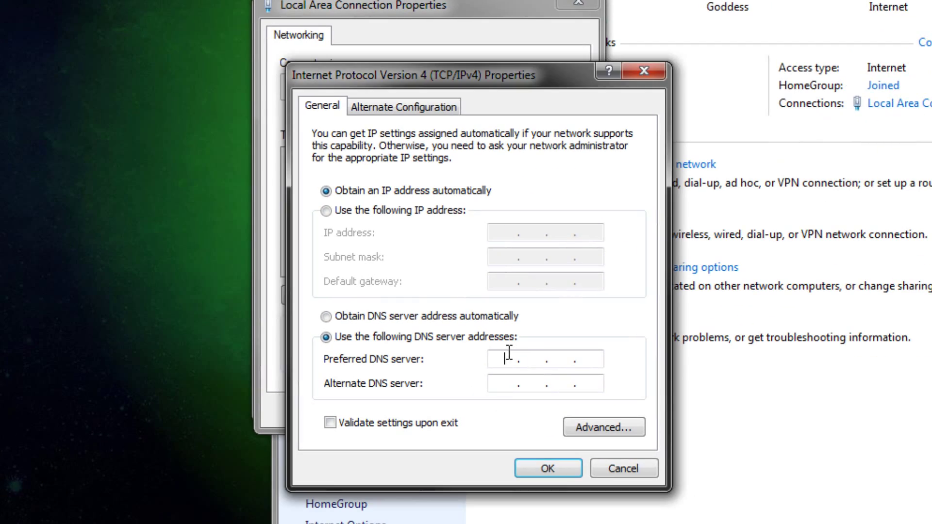
key(ctrl+v)
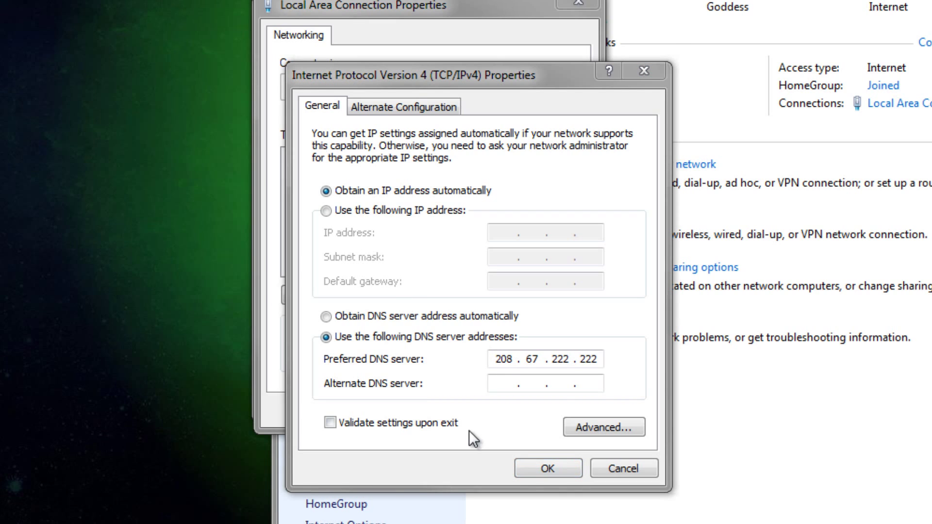
click(505, 384)
text(208.67.220.220)
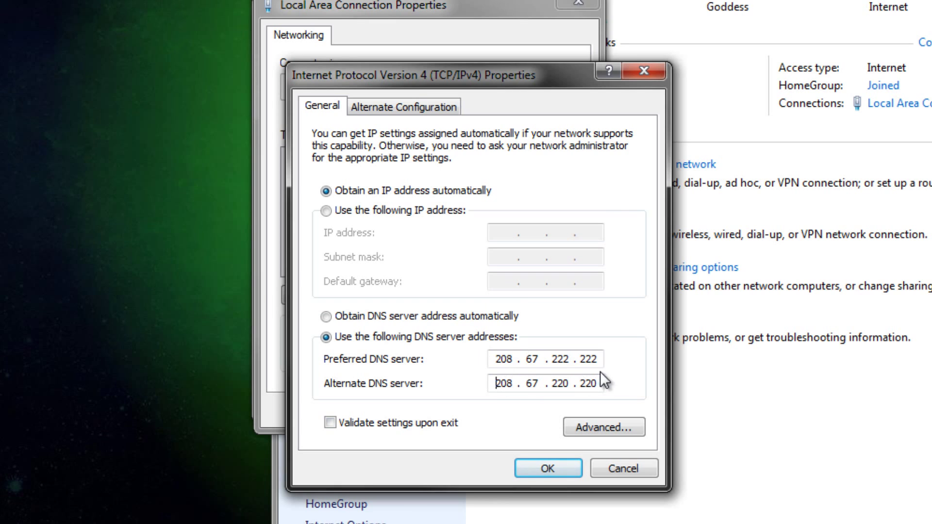
Confirm the DNS changes and close the Status and Network and Sharing Center windows
click(554, 467)
click(482, 410)
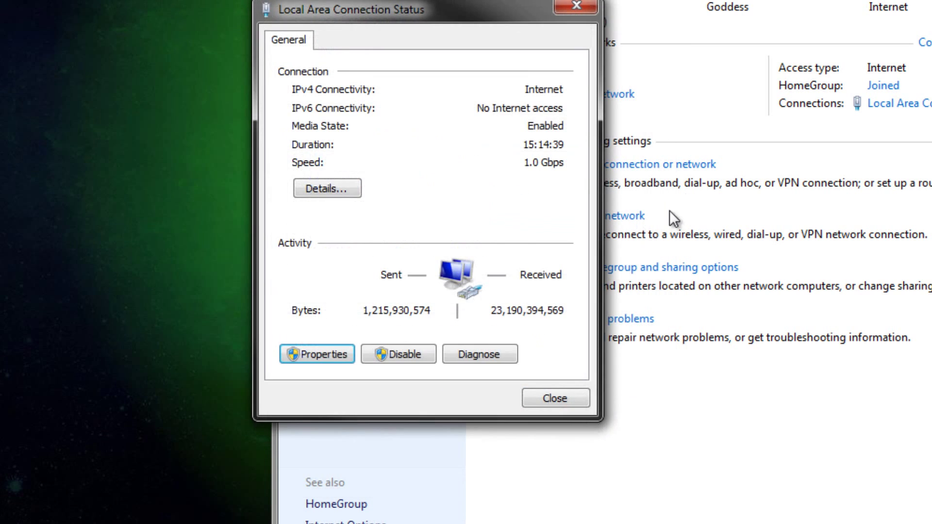
click(558, 456)
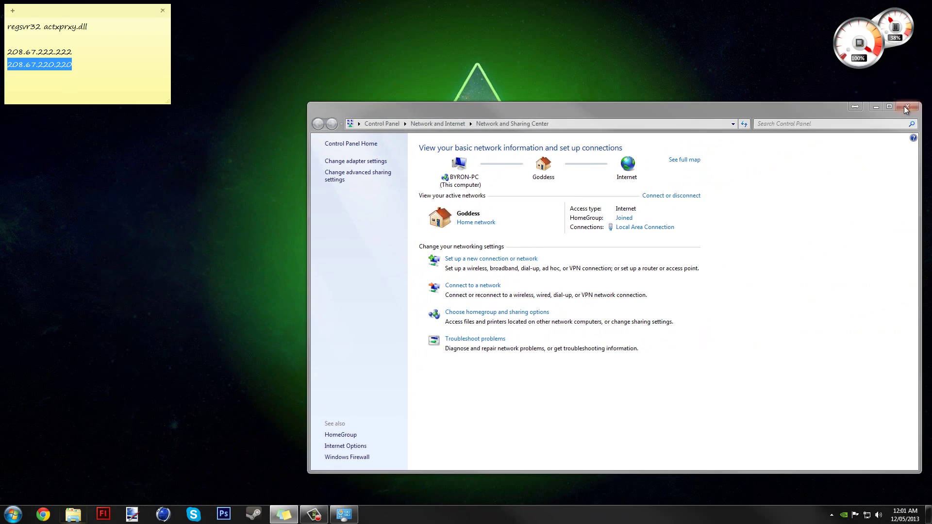
click(906, 108)
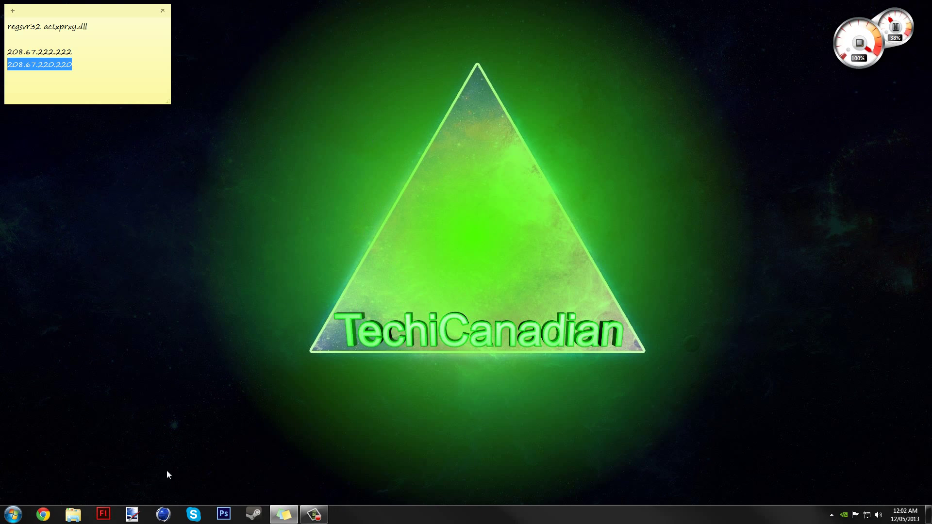
click(43, 515)
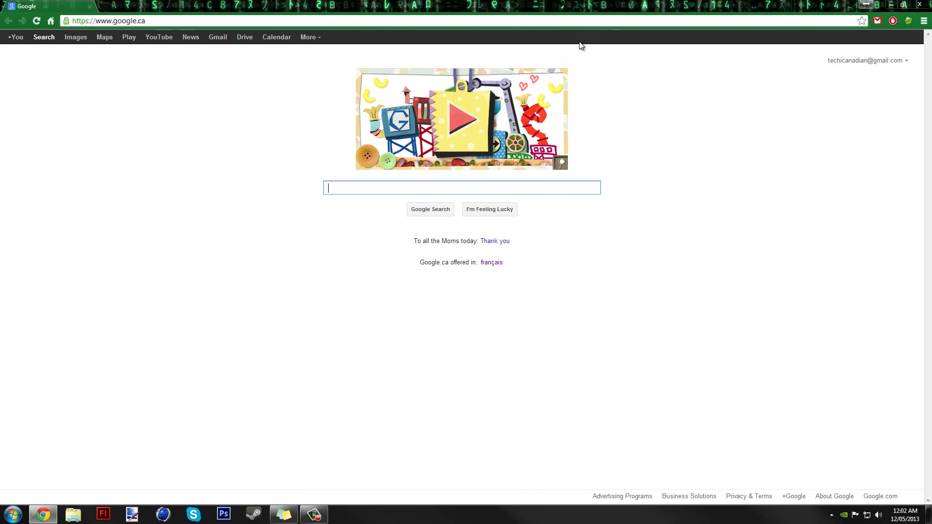
click(916, 6)
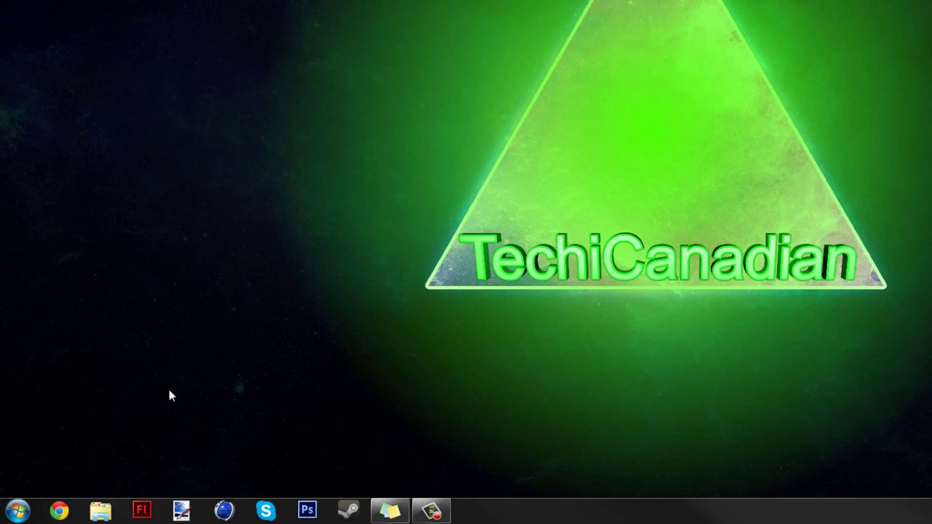
click(13, 515)
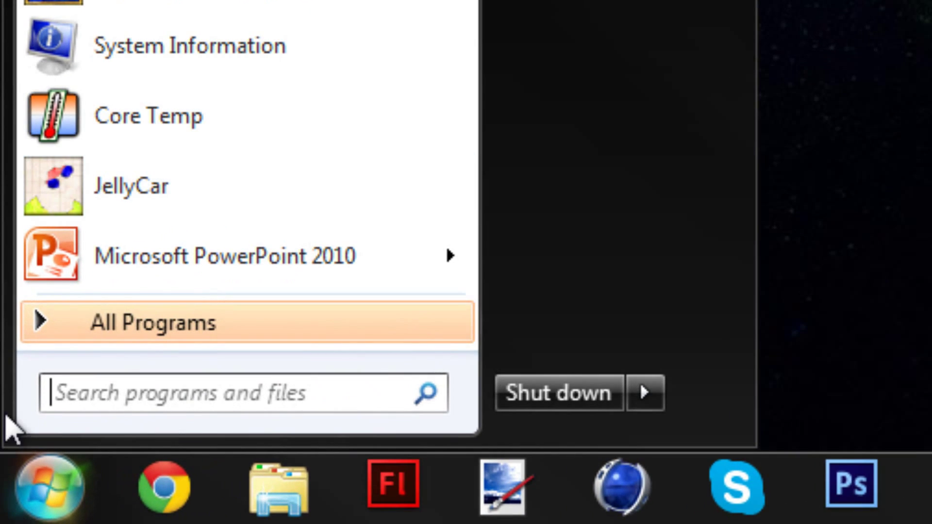
text(cmd)
Launch cmd as administrator and copy the regsvr32 actxprxy.dll line from the sticky note
key(Return)
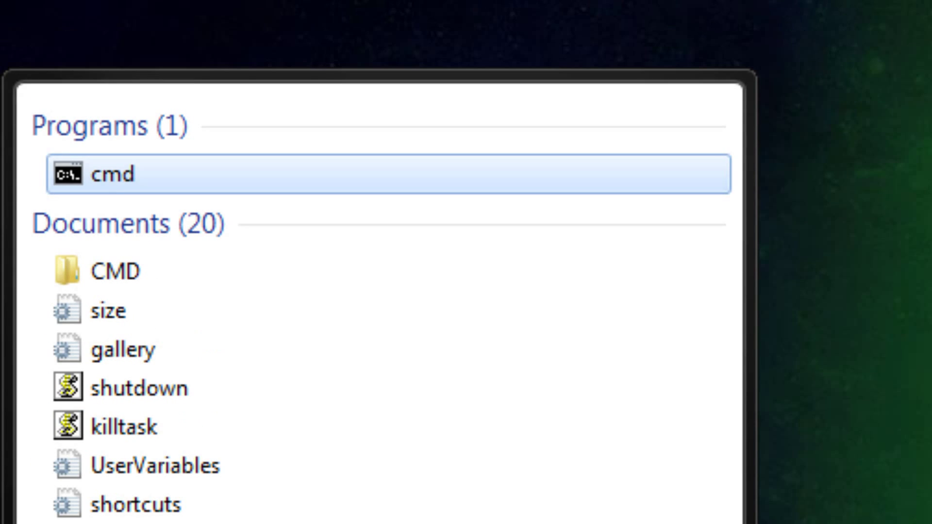
right_click(93, 179)
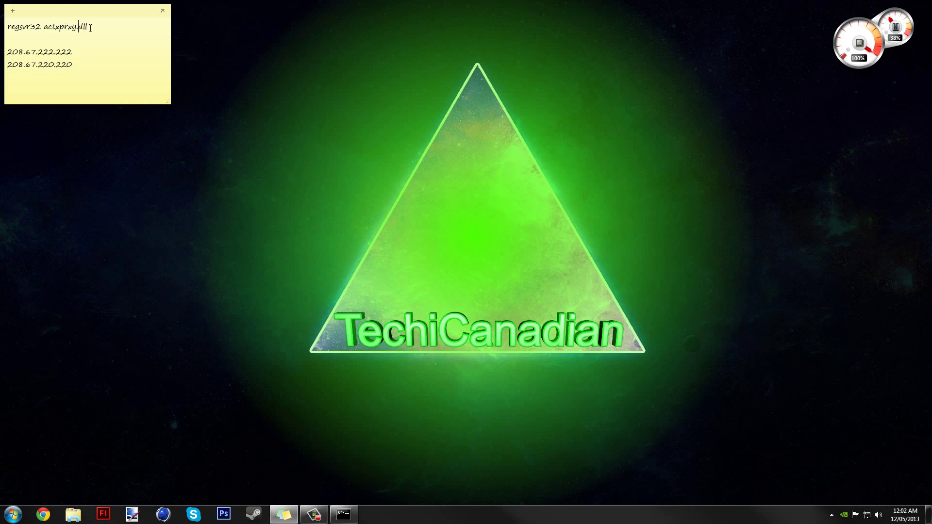
drag(83, 27, 7, 27)
right_click(27, 31)
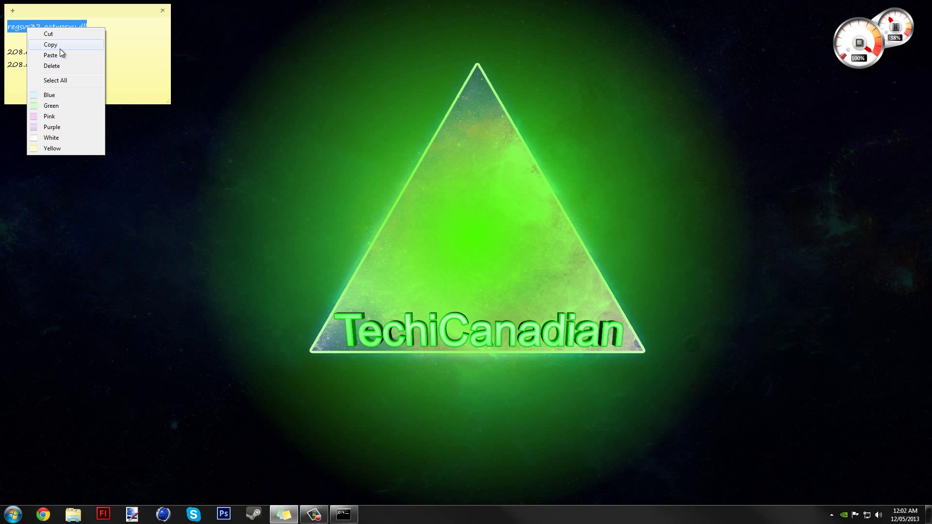
click(63, 53)
click(345, 515)
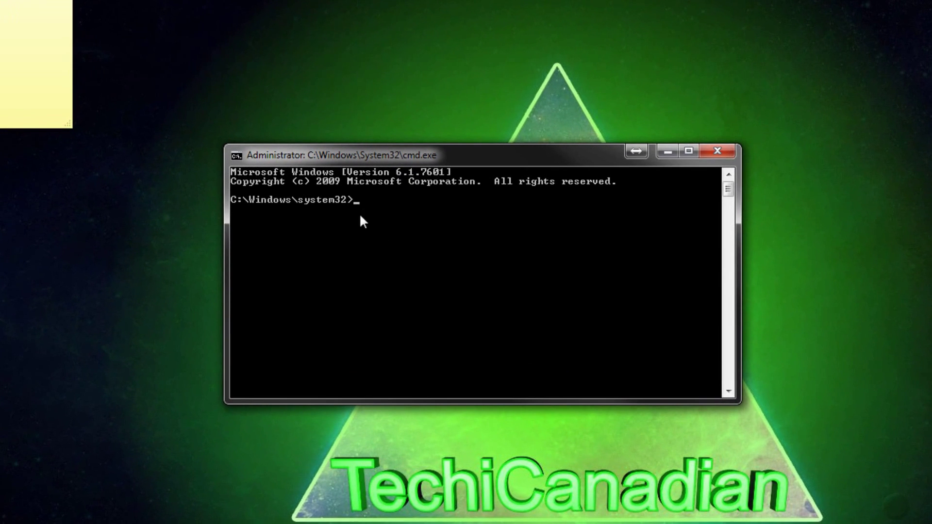
Paste and run regsvr32 actxprxy.dll, then dismiss the success message
right_click(378, 203)
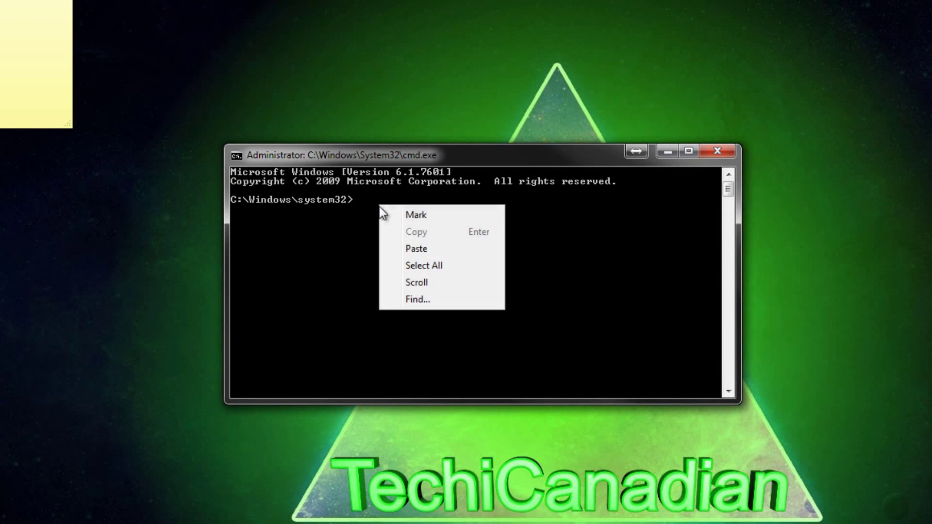
click(429, 250)
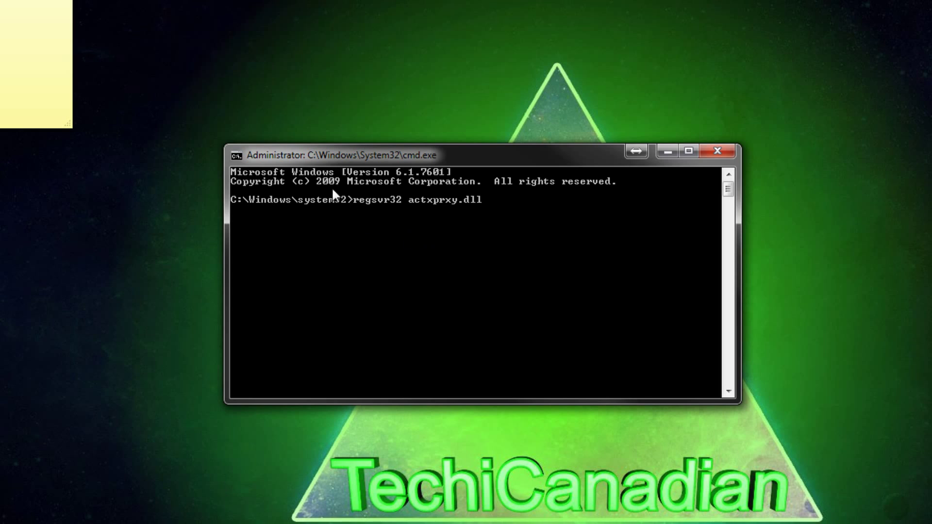
key(Return)
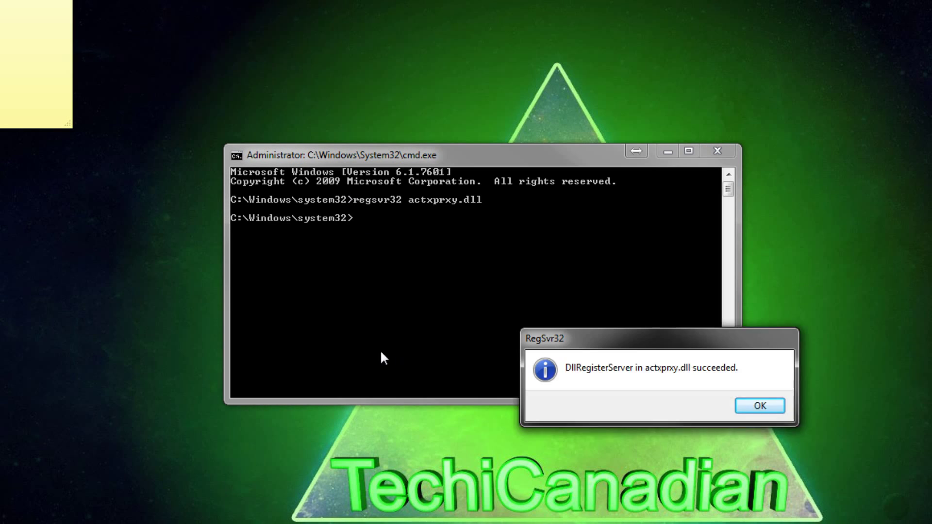
click(511, 420)
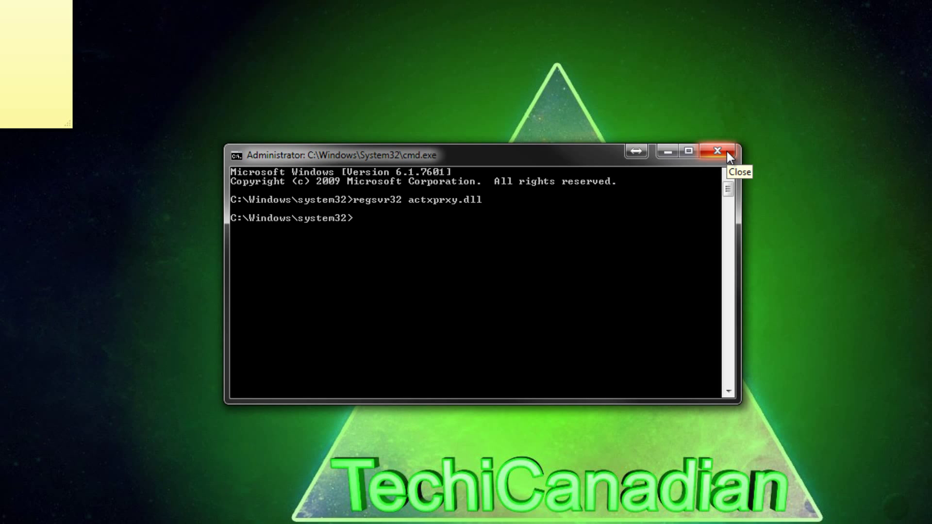
text(ip)
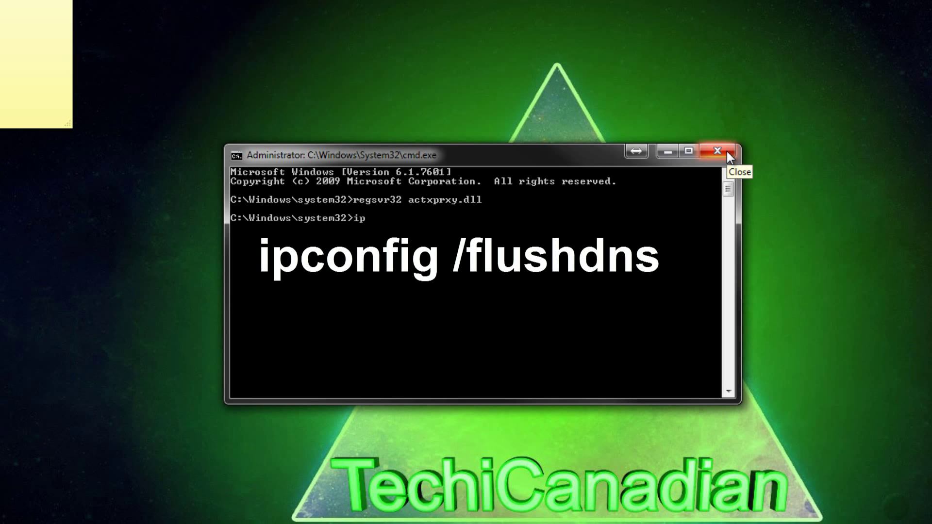
text(config)
text( /flu)
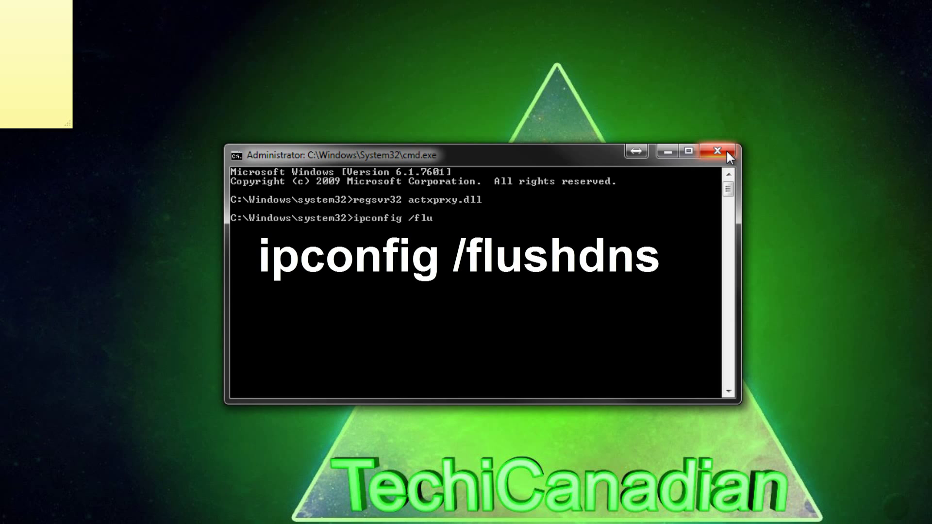
text(shdn)
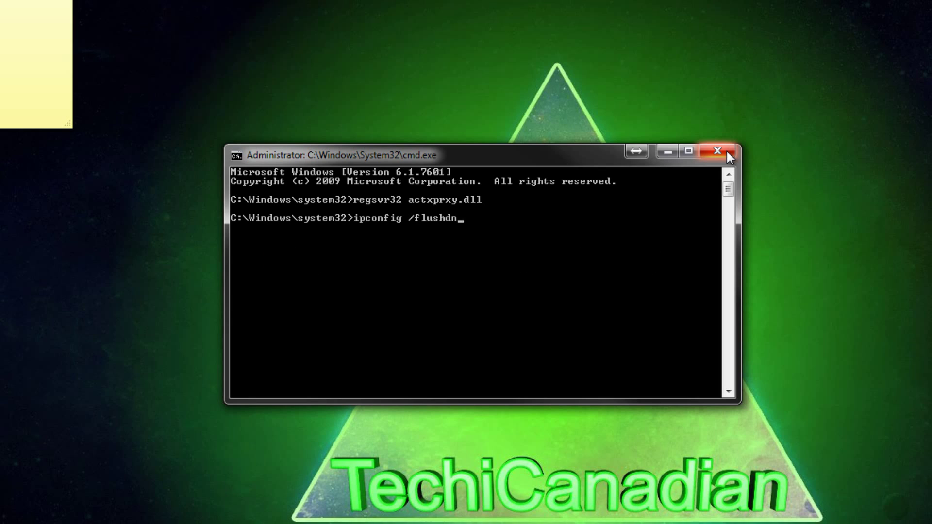
text(s)
Run ipconfig /flushdns and then endlocal in the console
key(Return)
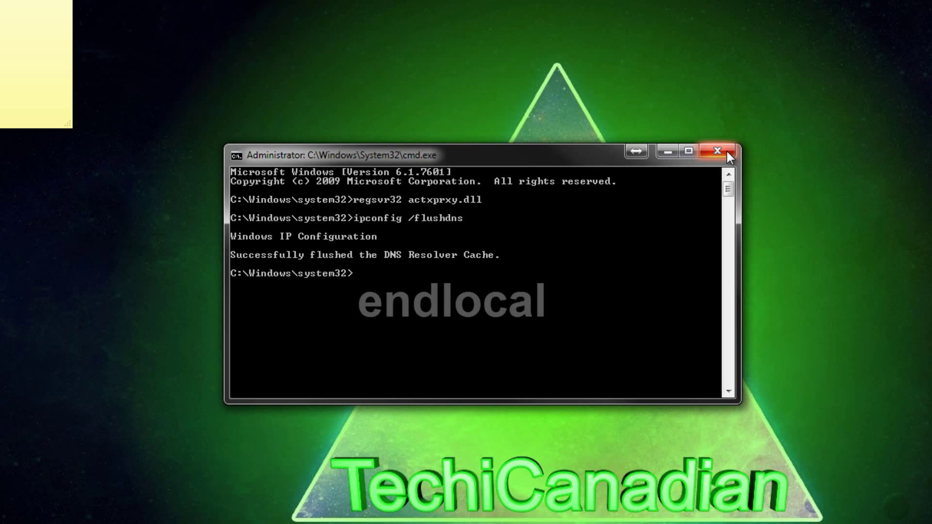
text(endlocal)
key(Return)
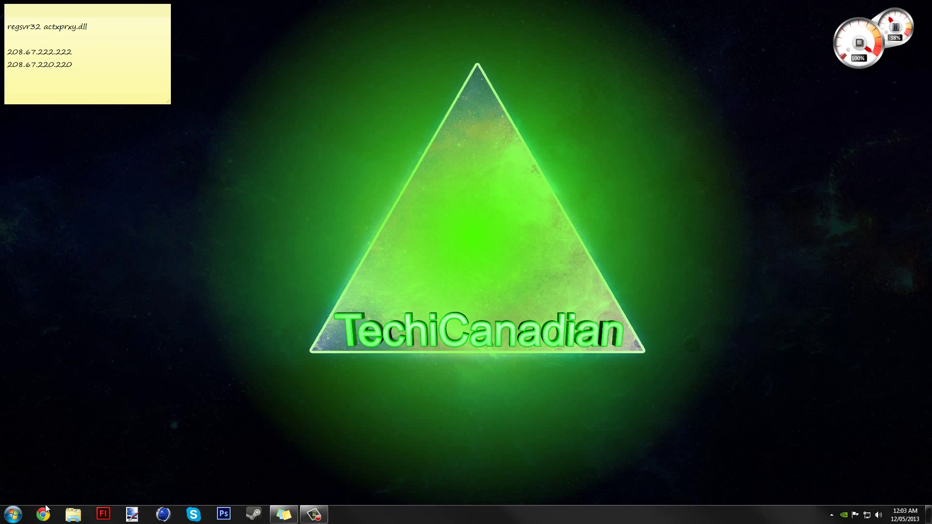
Launch Google Chrome from its taskbar icon
click(44, 515)
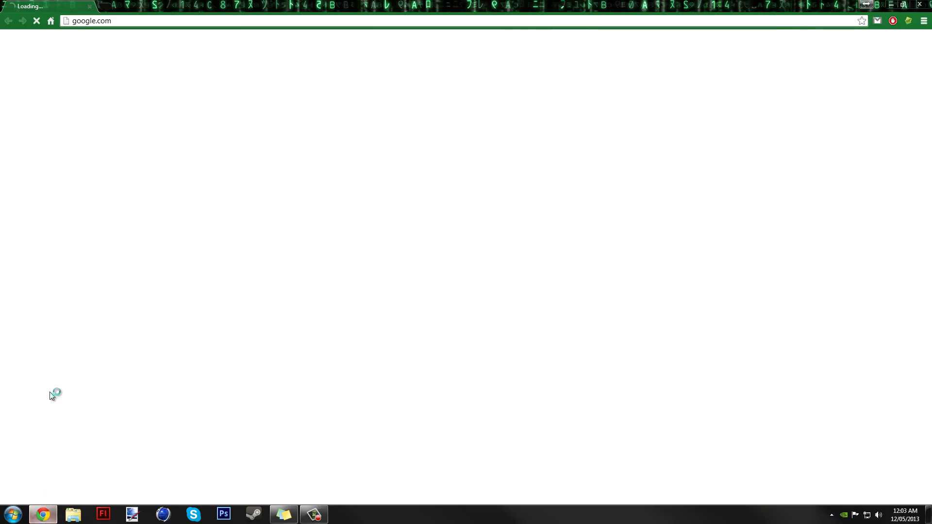